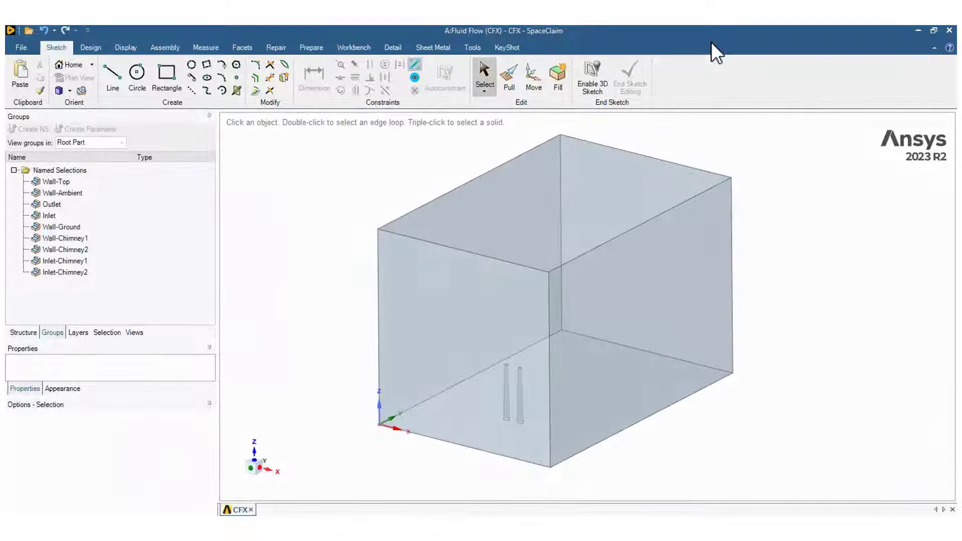
# Step: Examine which faces each named selection covers, from Wall-Top through Inlet-Chimney2
pyautogui.click(68, 181)
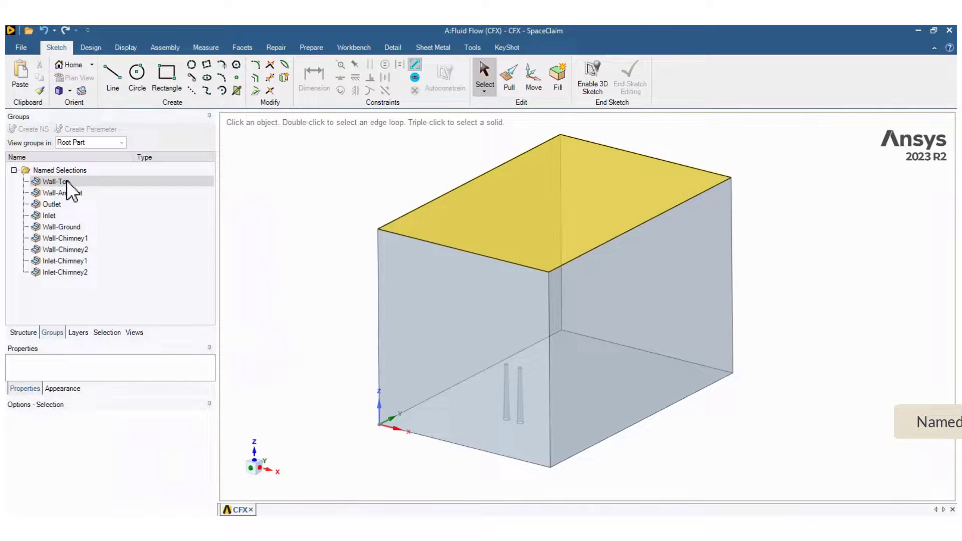
pyautogui.click(67, 181)
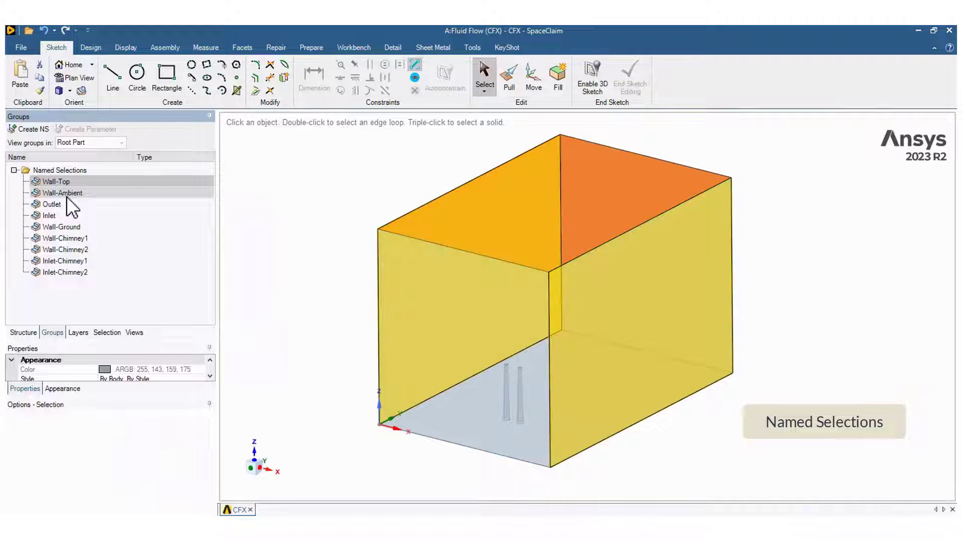
pyautogui.click(67, 195)
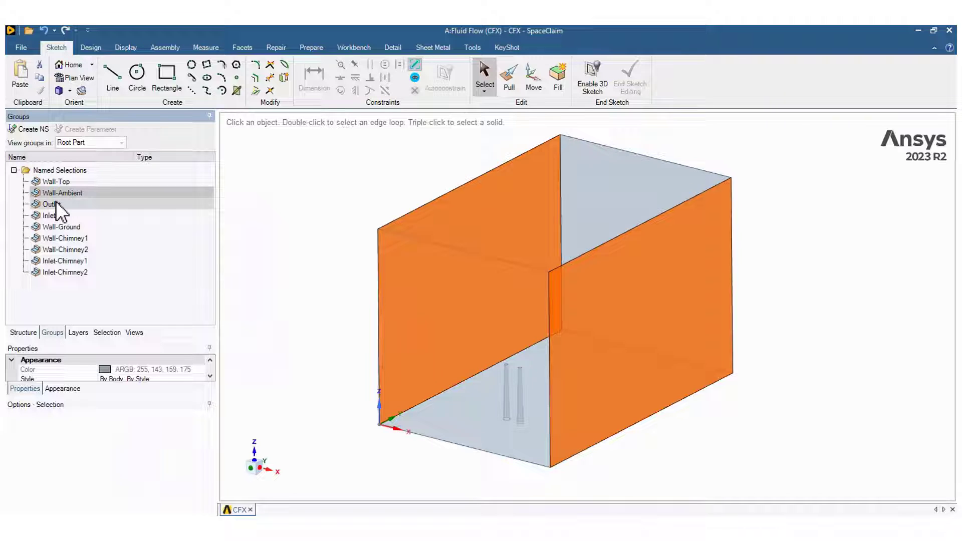
pyautogui.click(56, 204)
pyautogui.click(51, 215)
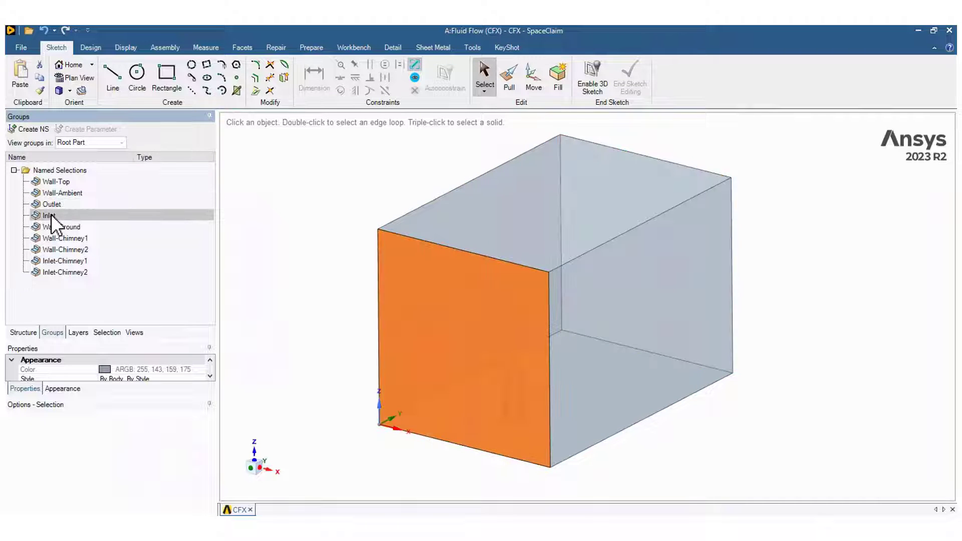
pyautogui.click(57, 227)
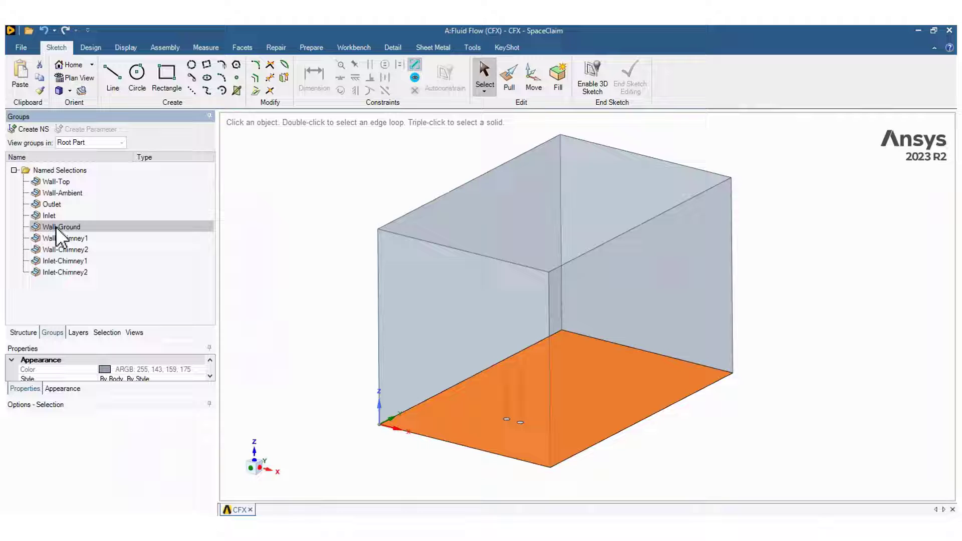
pyautogui.click(62, 239)
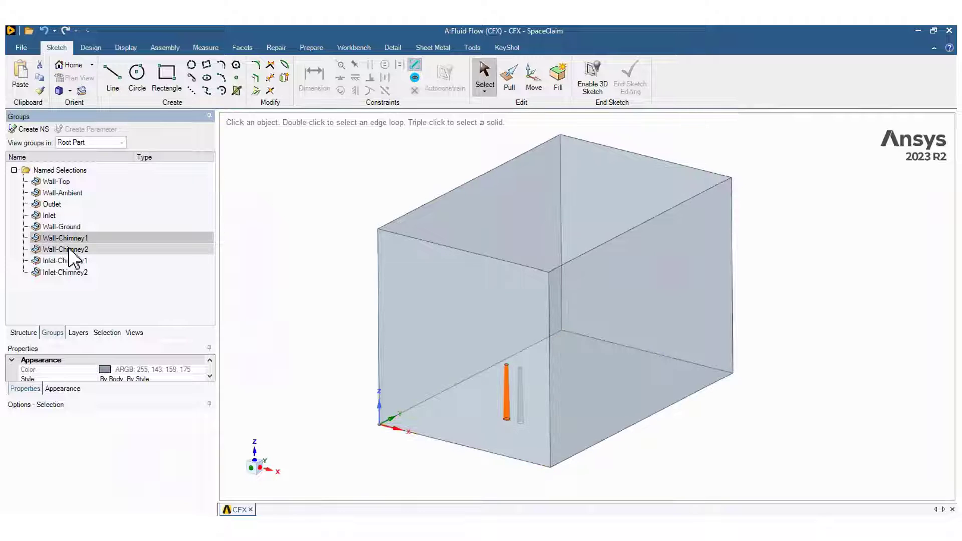
pyautogui.click(69, 250)
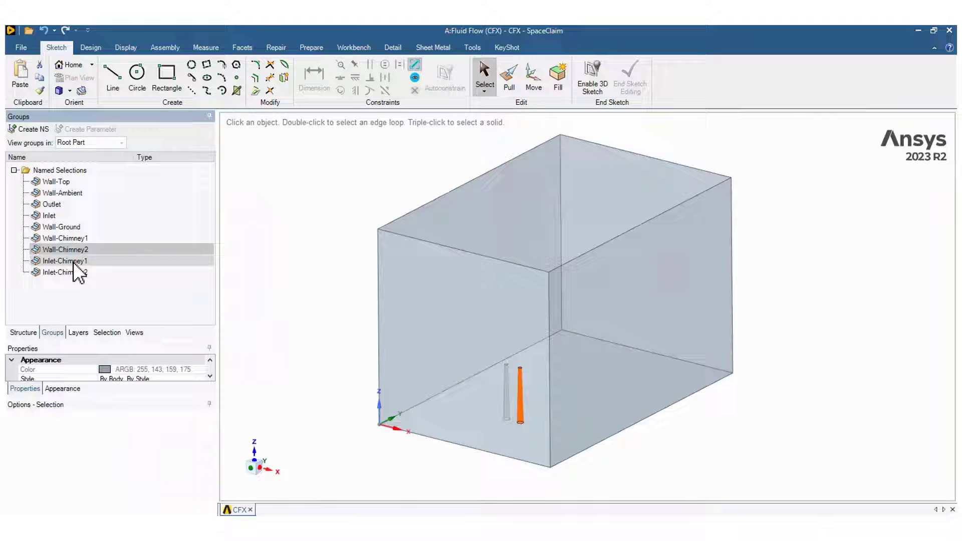
pyautogui.click(73, 261)
pyautogui.click(73, 271)
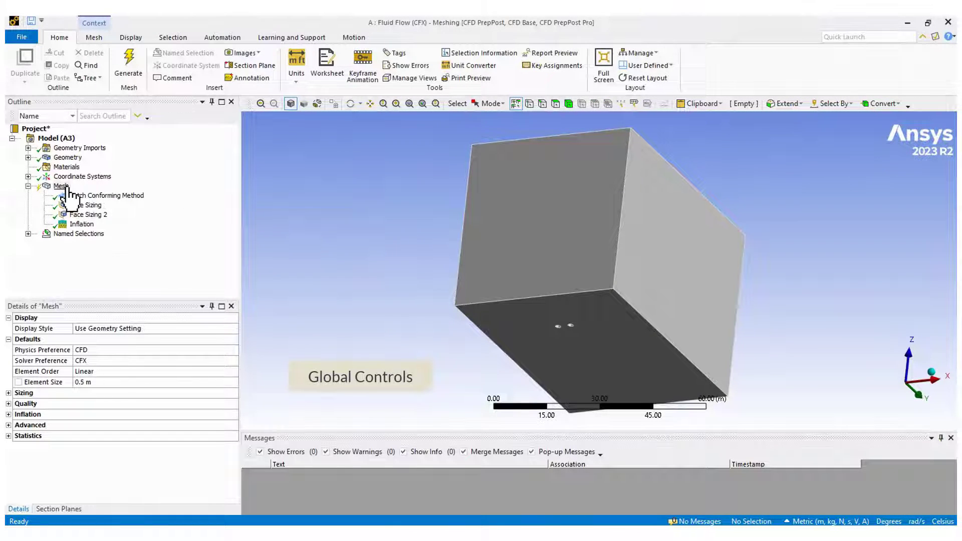
# Step: In Ansys Meshing, review the global mesh defaults and sizing, then the Patch Conforming Method, both chimney face sizings and the Inflation control
pyautogui.click(61, 186)
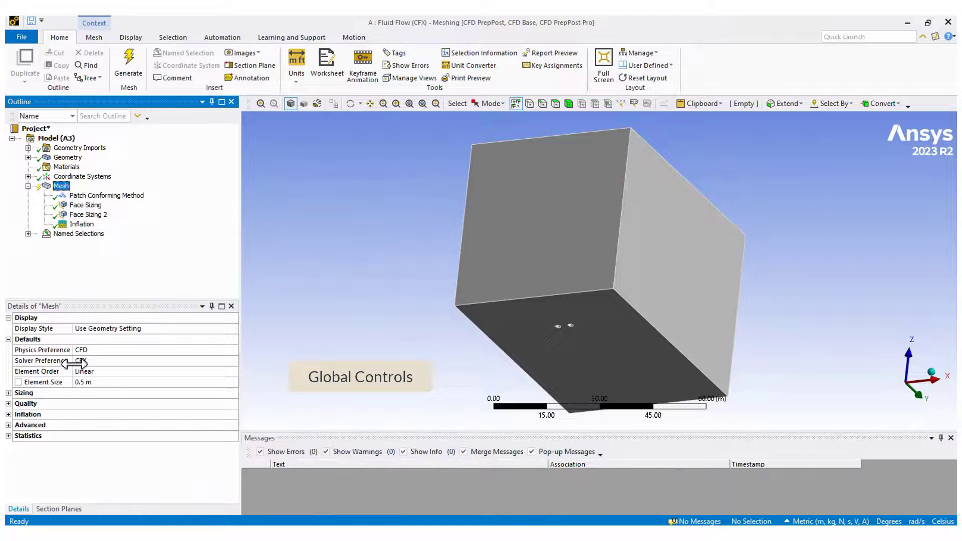
pyautogui.click(8, 393)
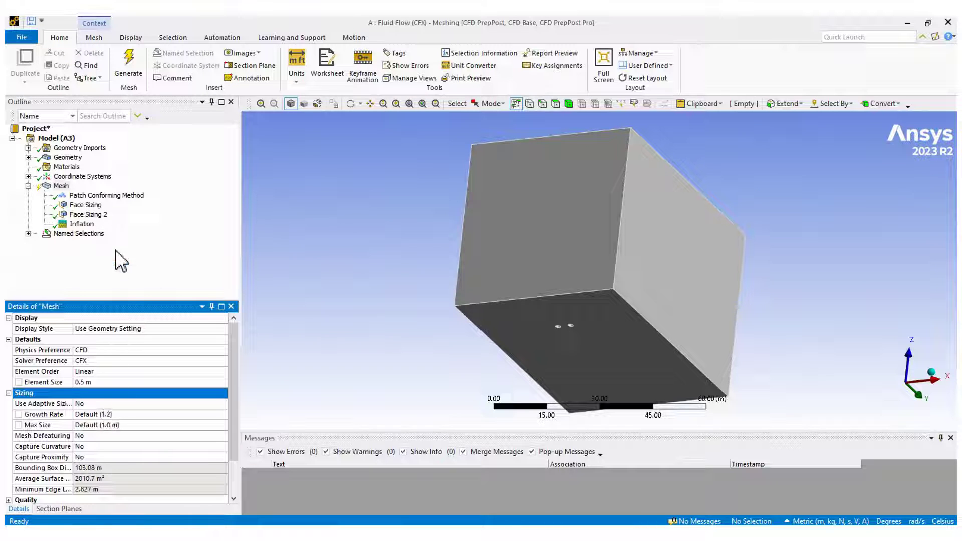
pyautogui.click(116, 196)
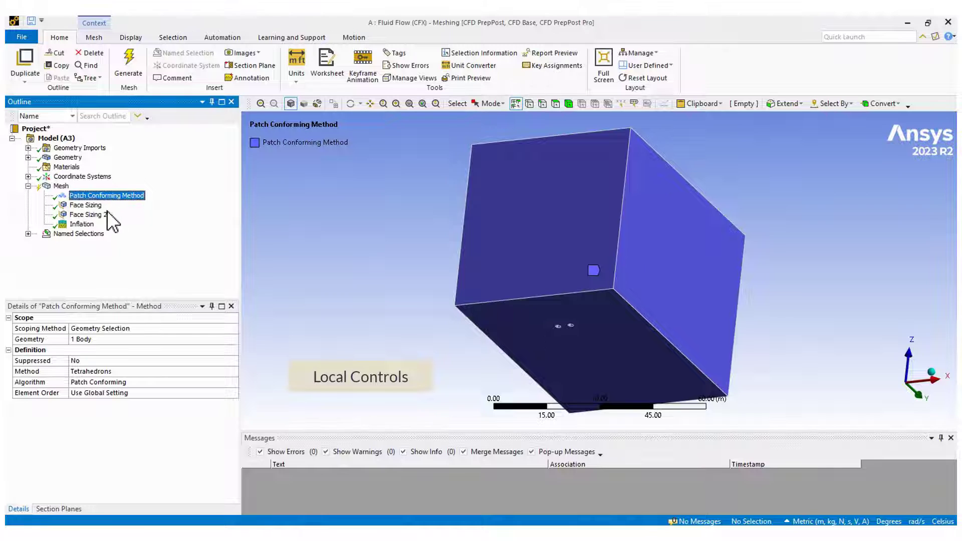
pyautogui.click(91, 207)
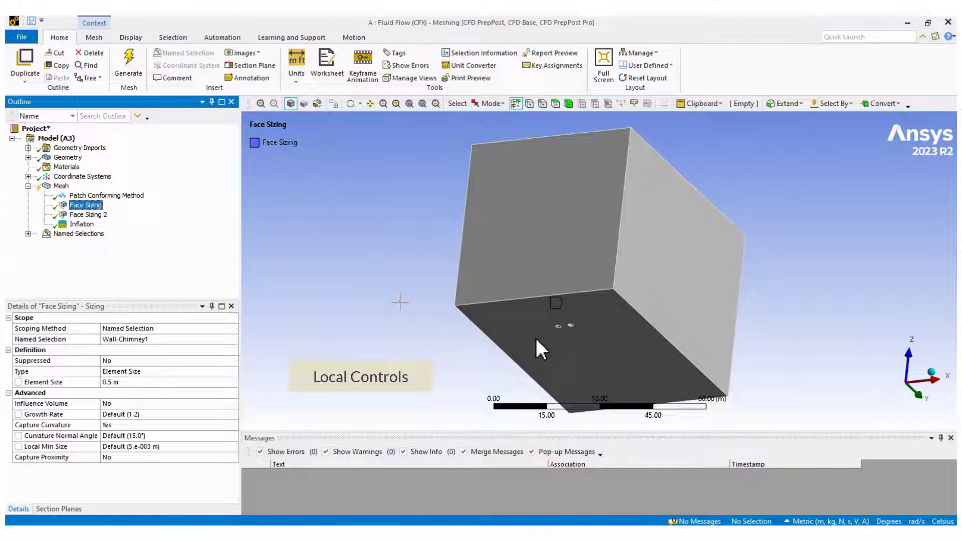
pyautogui.moveTo(584, 341); pyautogui.dragTo(559, 355, button='right')
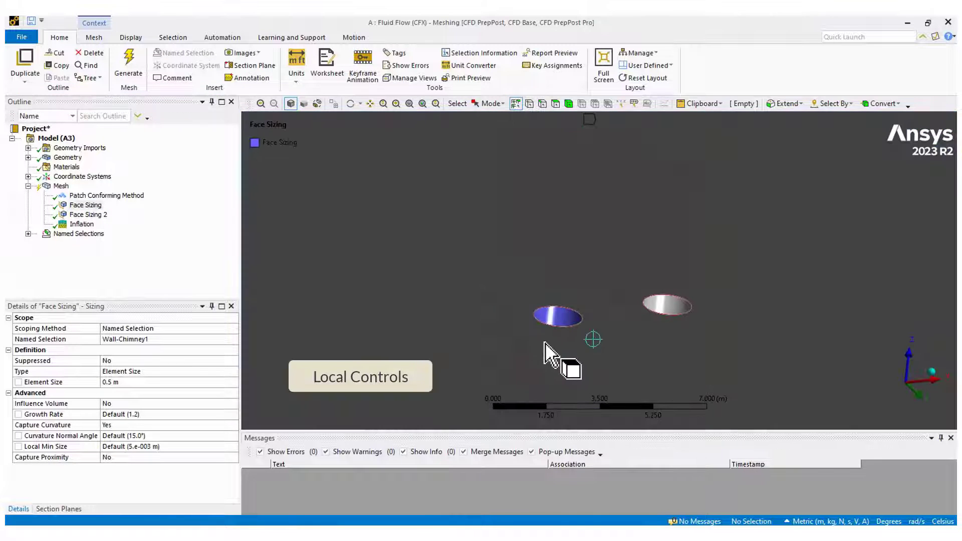
pyautogui.click(89, 215)
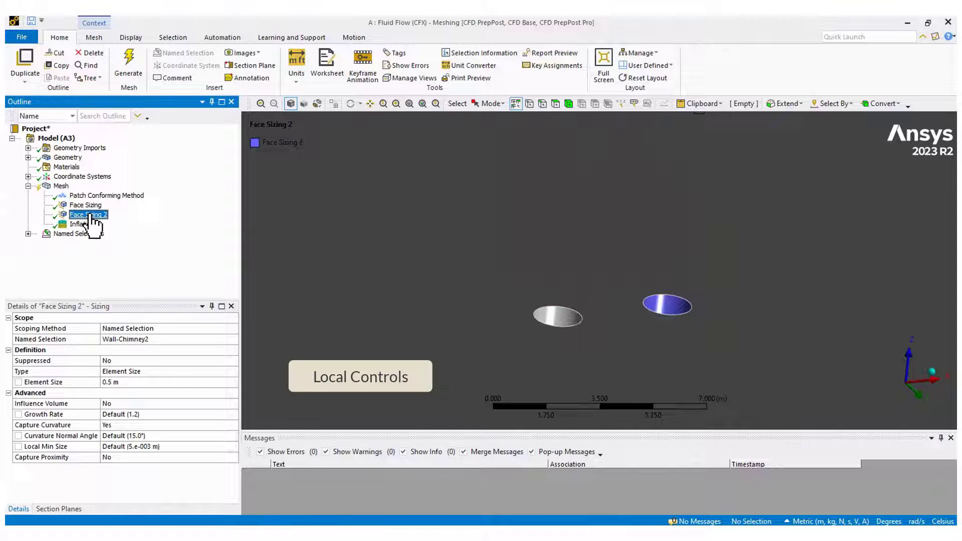
pyautogui.click(81, 224)
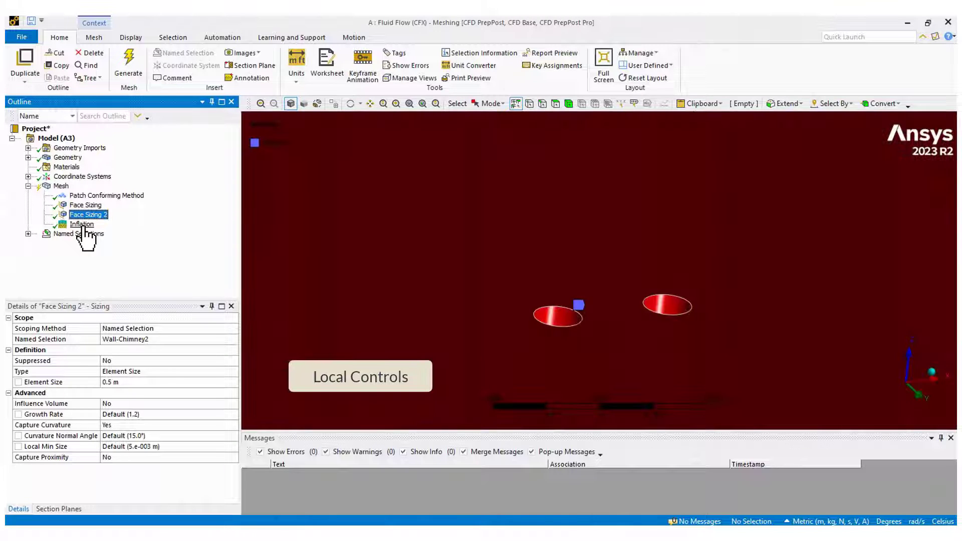
pyautogui.click(422, 103)
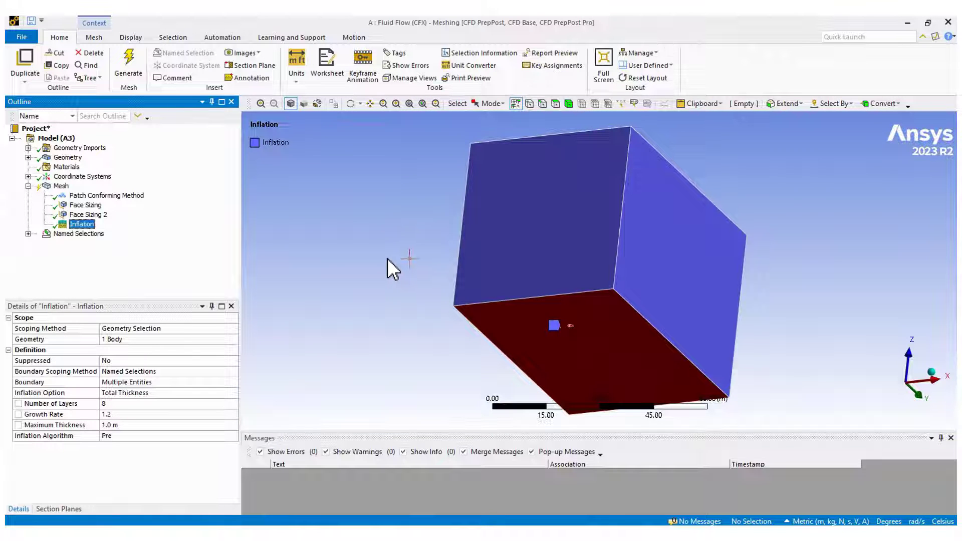
# Step: Generate the mesh for the model with the existing global and local controls
pyautogui.click(61, 186)
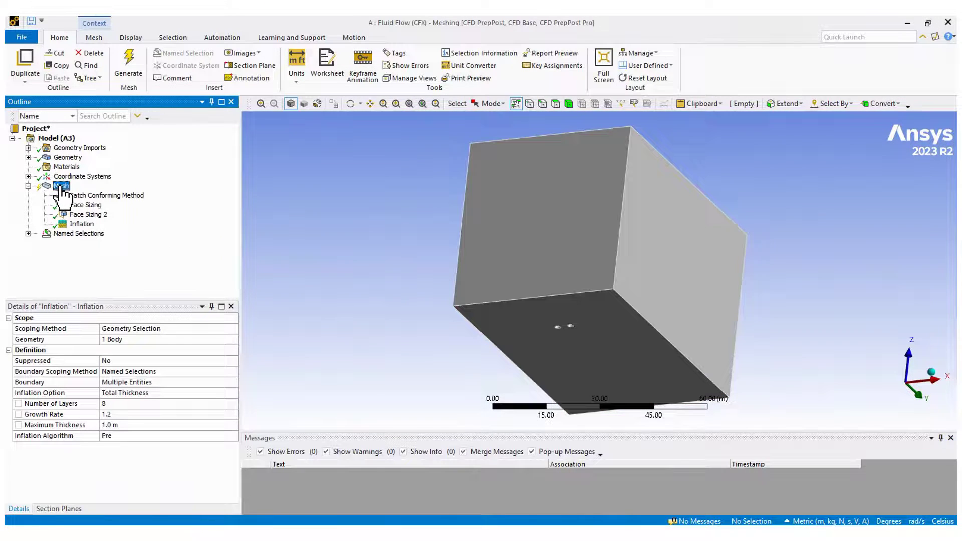
pyautogui.rightClick(62, 187)
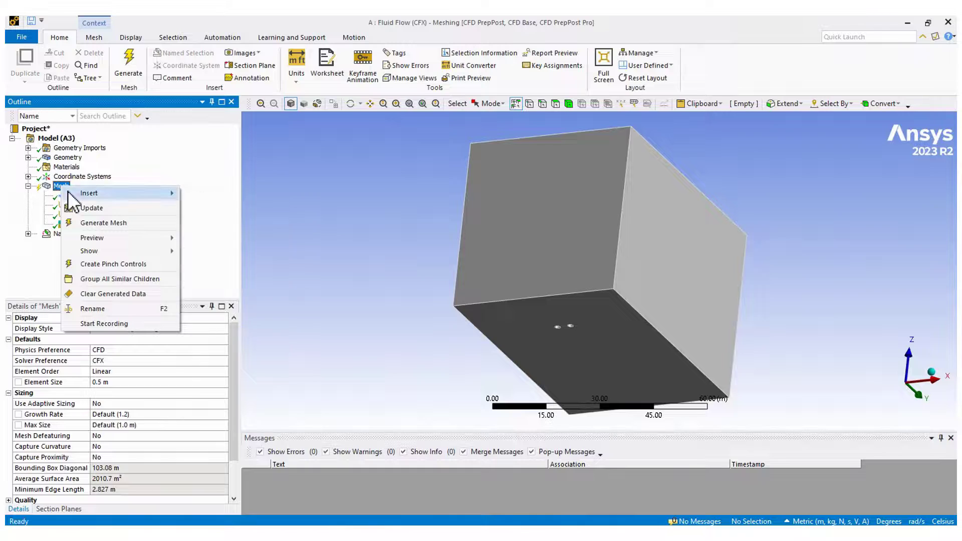
pyautogui.click(103, 223)
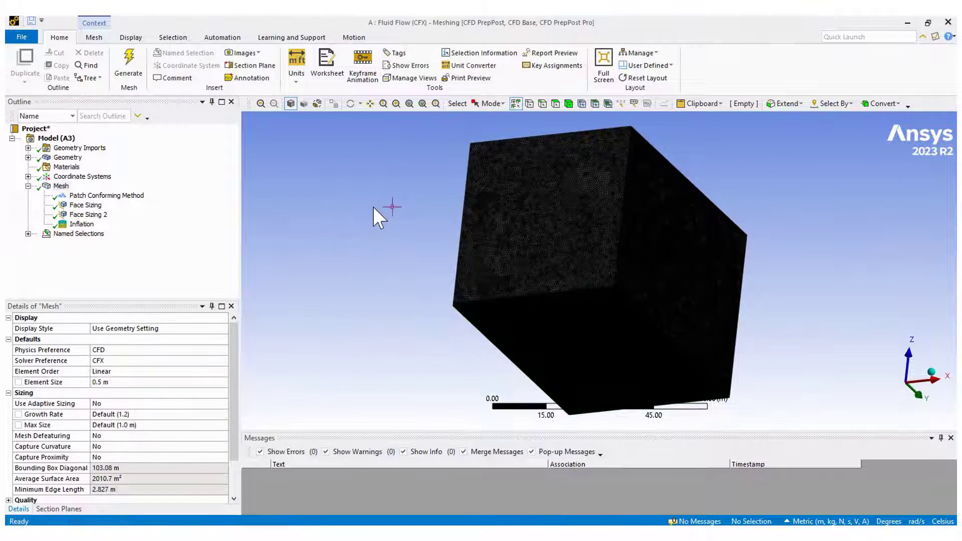
# Step: Check the node and element counts in the mesh statistics
pyautogui.moveTo(233, 357); pyautogui.dragTo(233, 426)
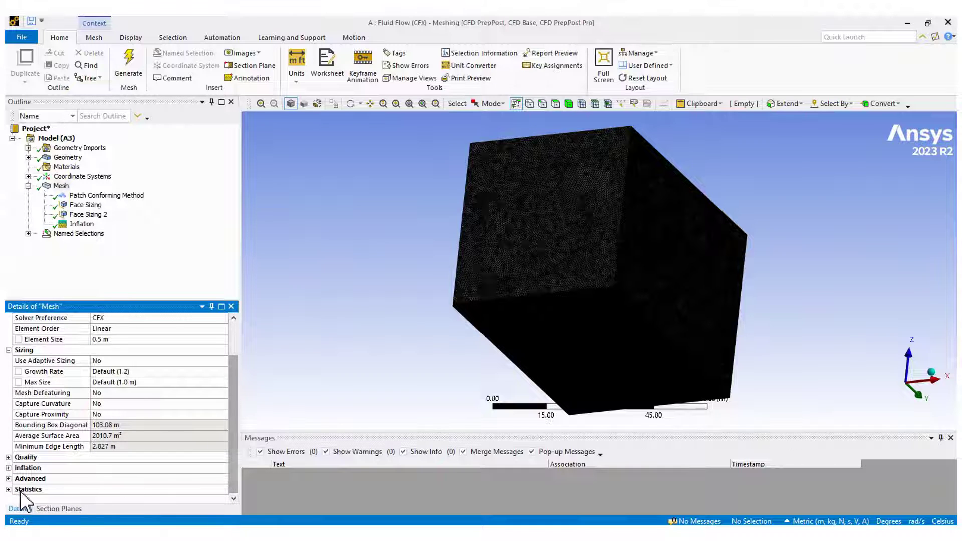
pyautogui.click(9, 490)
pyautogui.scroll(-1, 100, 494)
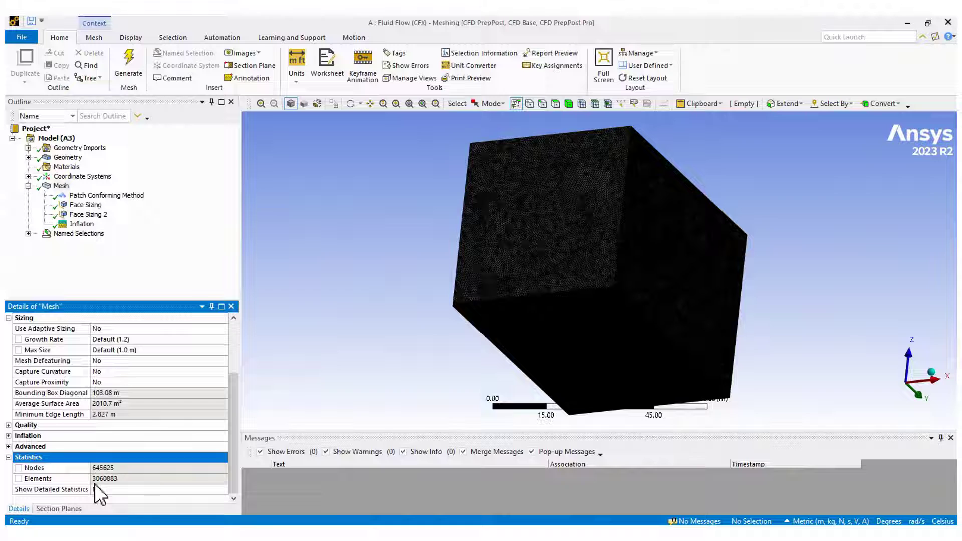
# Step: Inspect the interior mesh around the two chimneys in a section view using Section Plane1
pyautogui.click(62, 509)
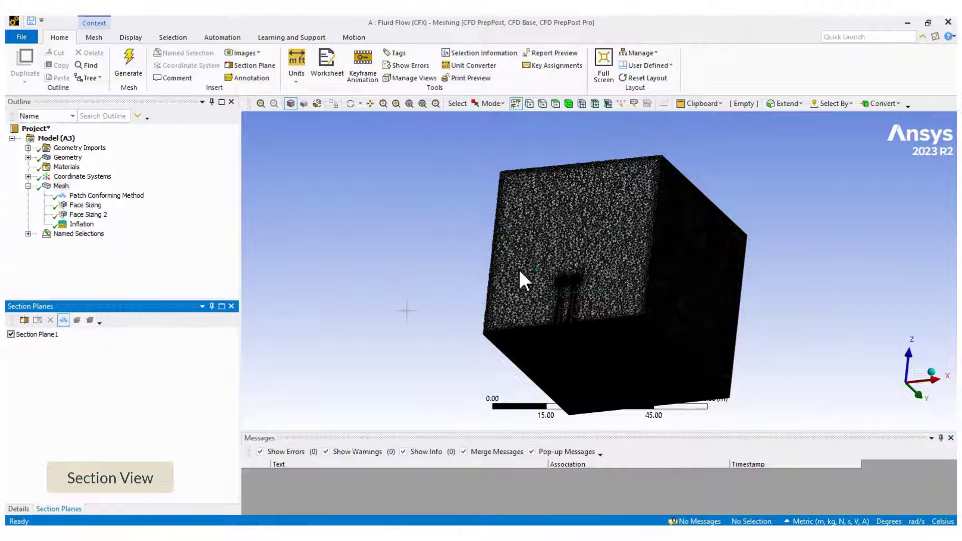
pyautogui.moveTo(593, 319)
pyautogui.mouseDown()
pyautogui.moveTo(607, 328)
pyautogui.moveTo(607, 317)
pyautogui.mouseUp()
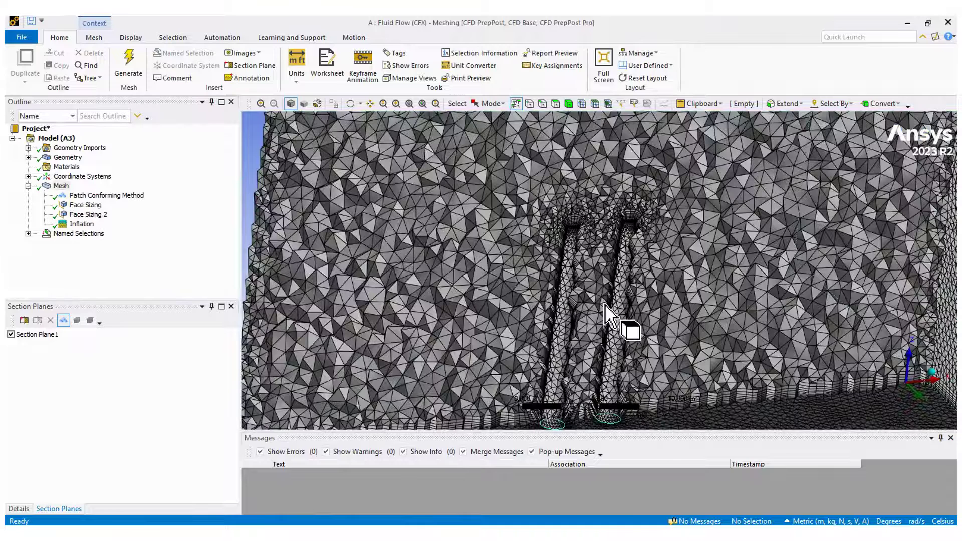
pyautogui.scroll(-3, 599, 288)
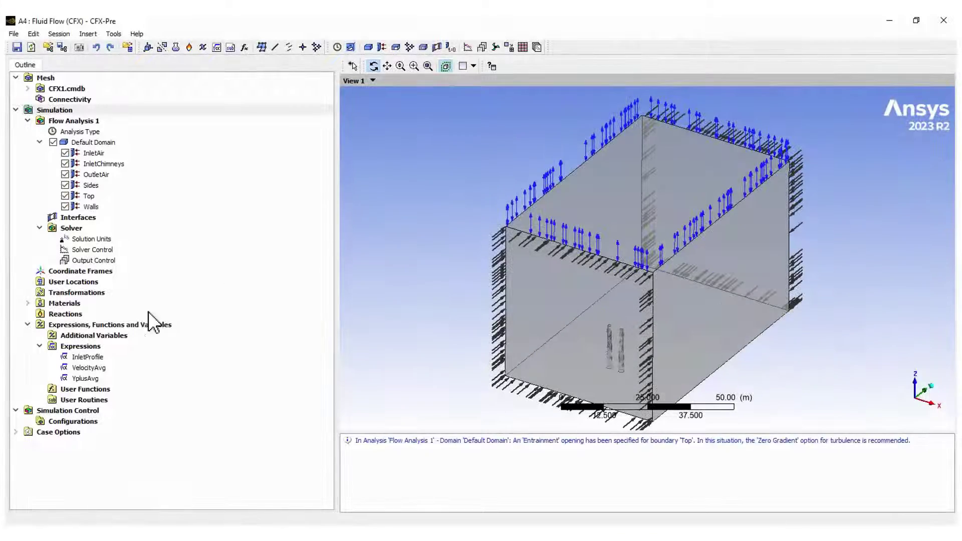
# Step: In CFX-Pre, review the available materials and the Humid Air mixture's basic settings and component materials
pyautogui.click(28, 303)
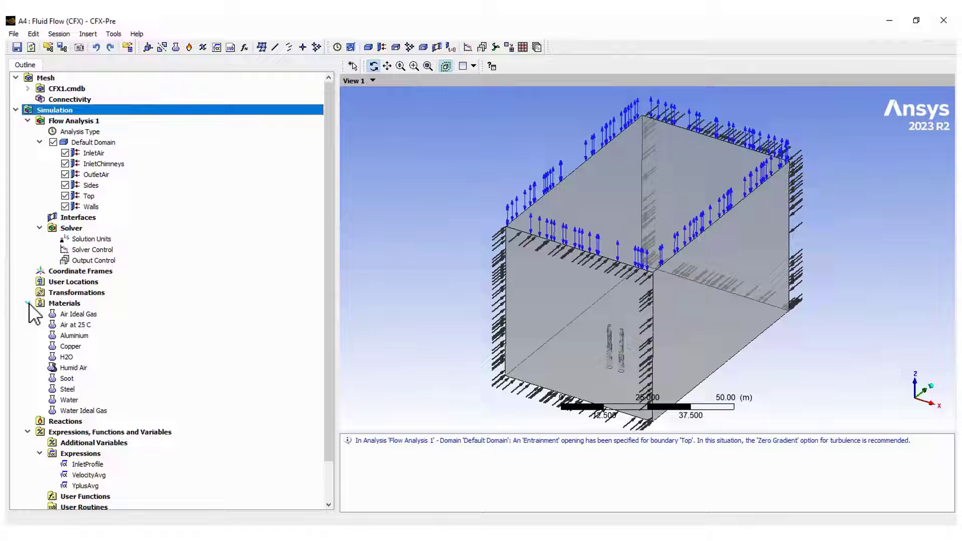
pyautogui.click(67, 358)
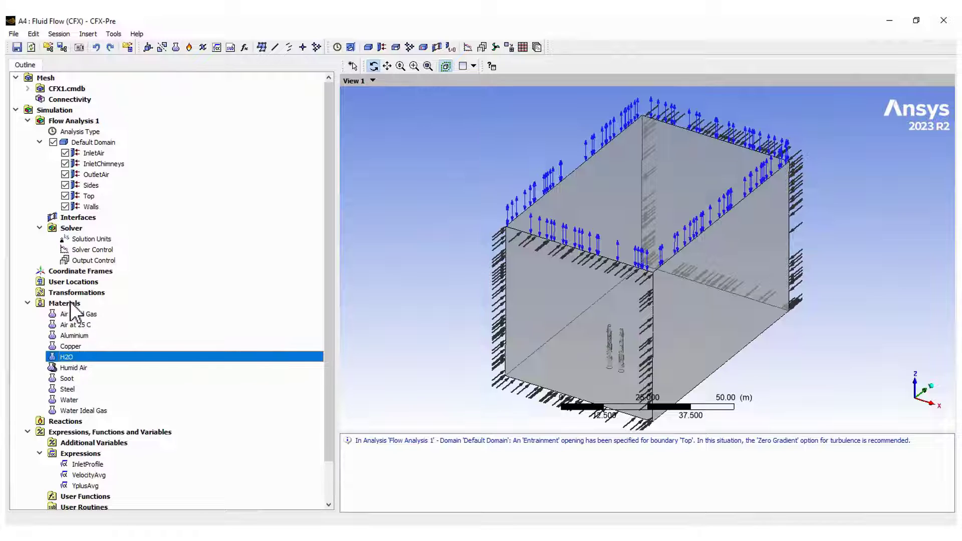
pyautogui.rightClick(71, 305)
pyautogui.moveTo(176, 312)
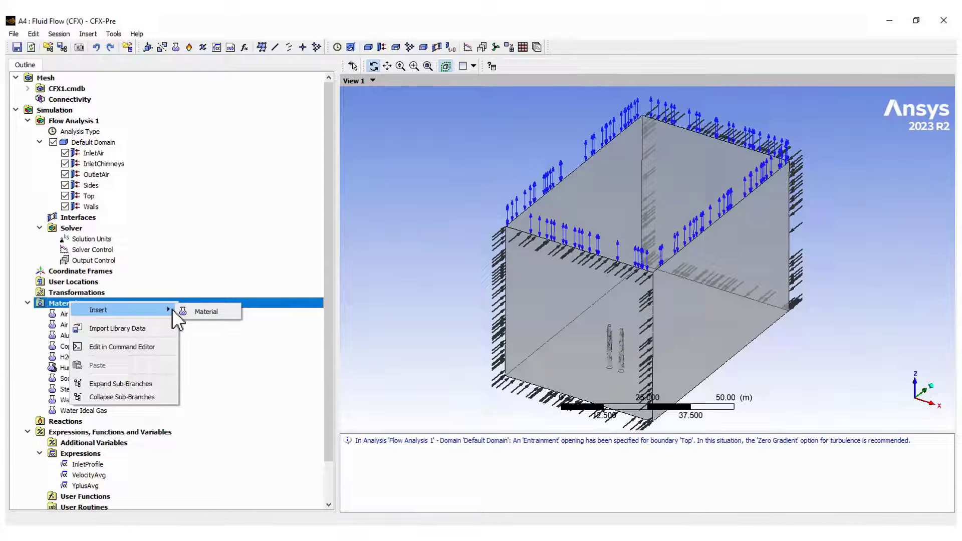
pyautogui.click(370, 307)
pyautogui.doubleClick(73, 367)
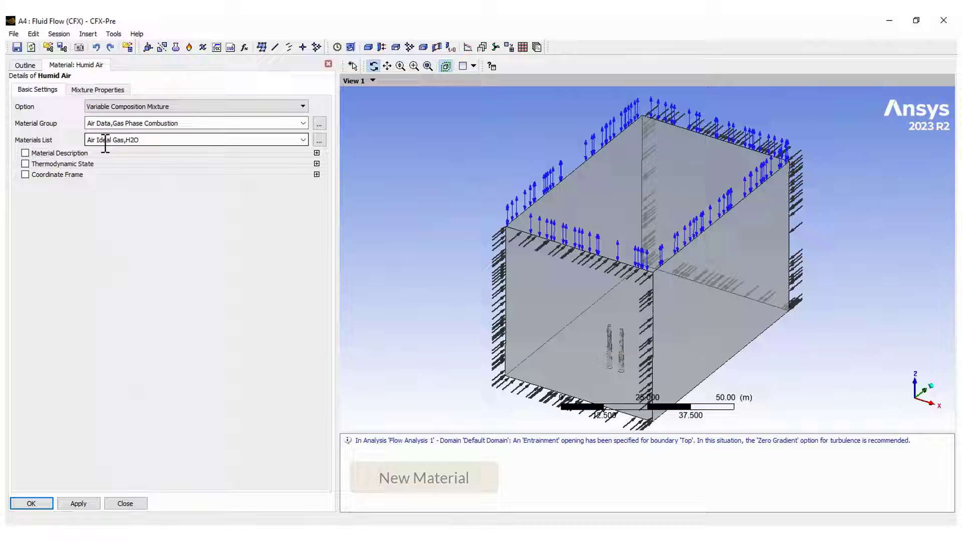
pyautogui.click(47, 505)
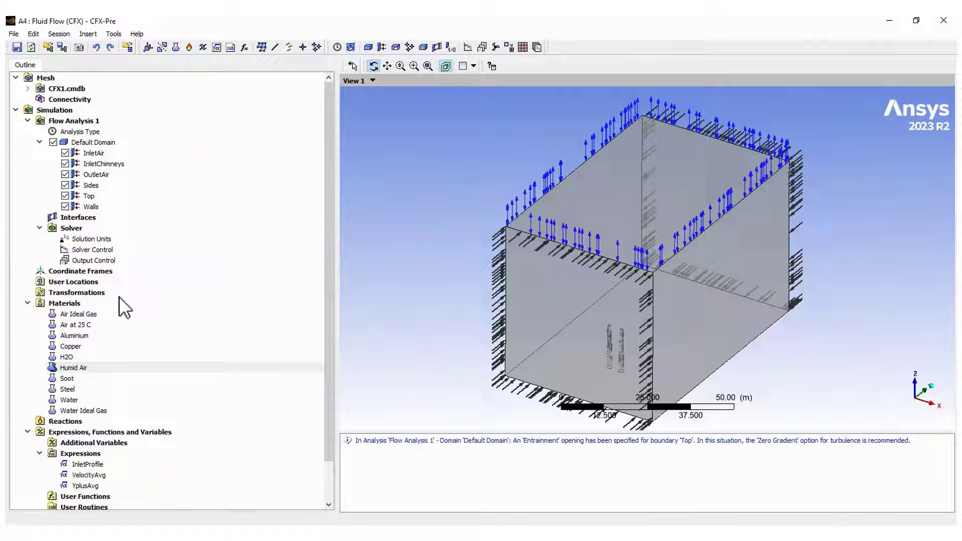
# Step: Review the Default Domain's basic settings and fluid models, including the component models for Air Ideal Gas and H2O
pyautogui.doubleClick(96, 143)
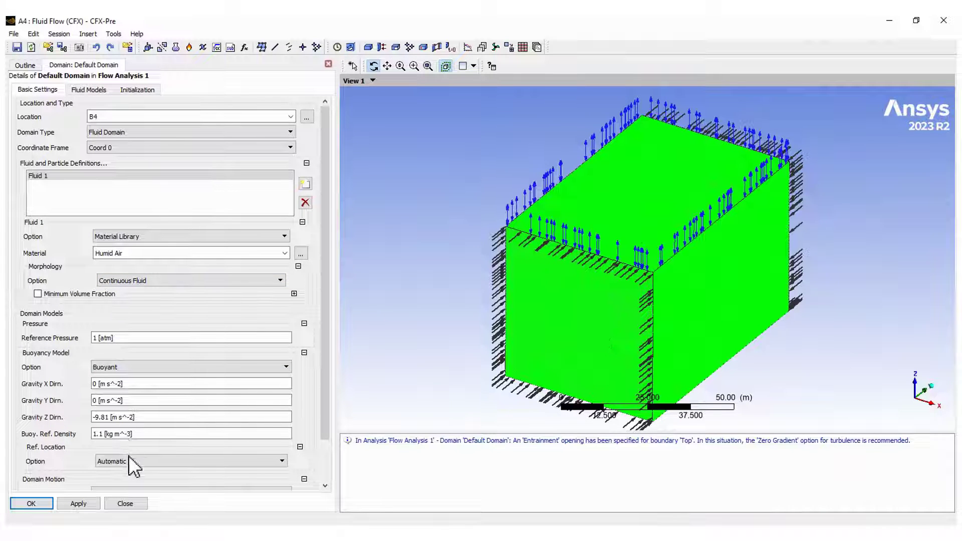
pyautogui.scroll(-1, 131, 458)
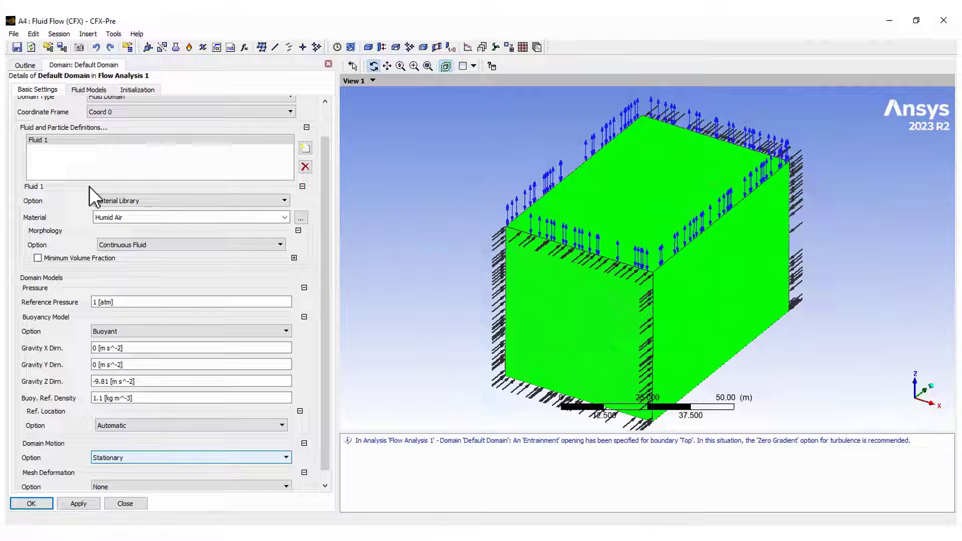
pyautogui.click(88, 89)
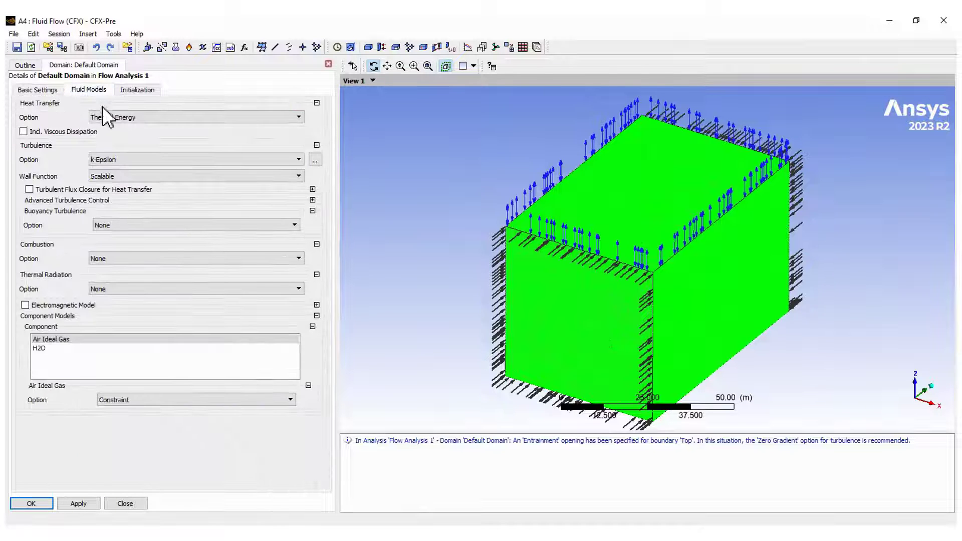
pyautogui.click(98, 337)
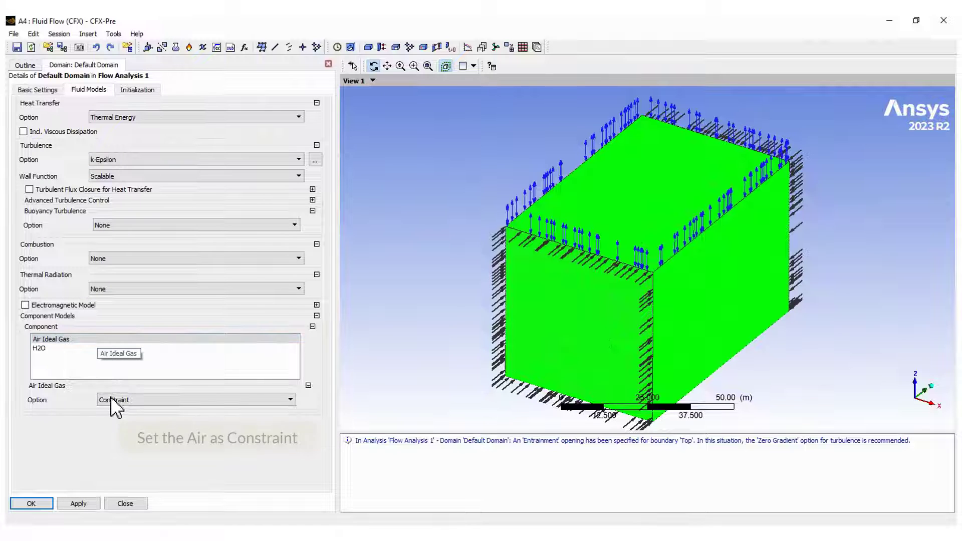
pyautogui.click(57, 349)
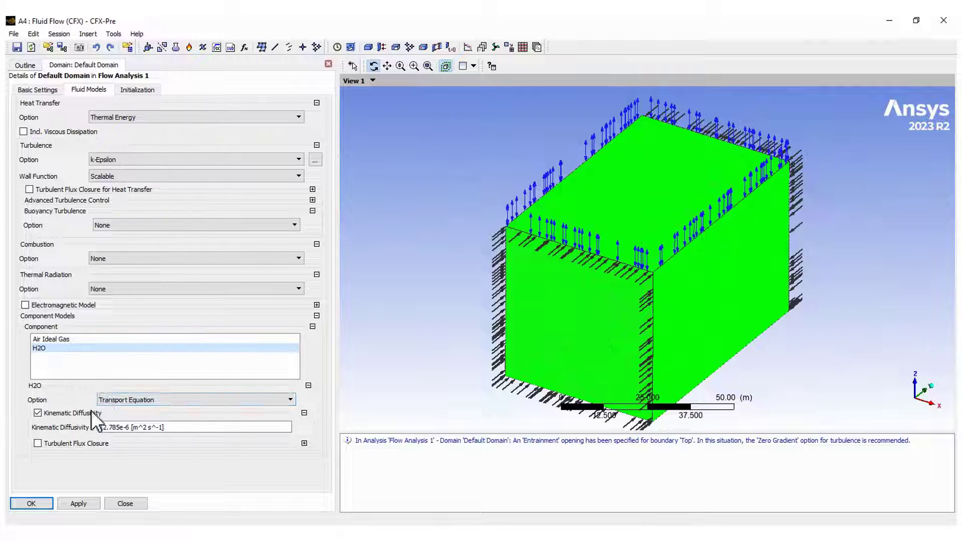
pyautogui.click(50, 511)
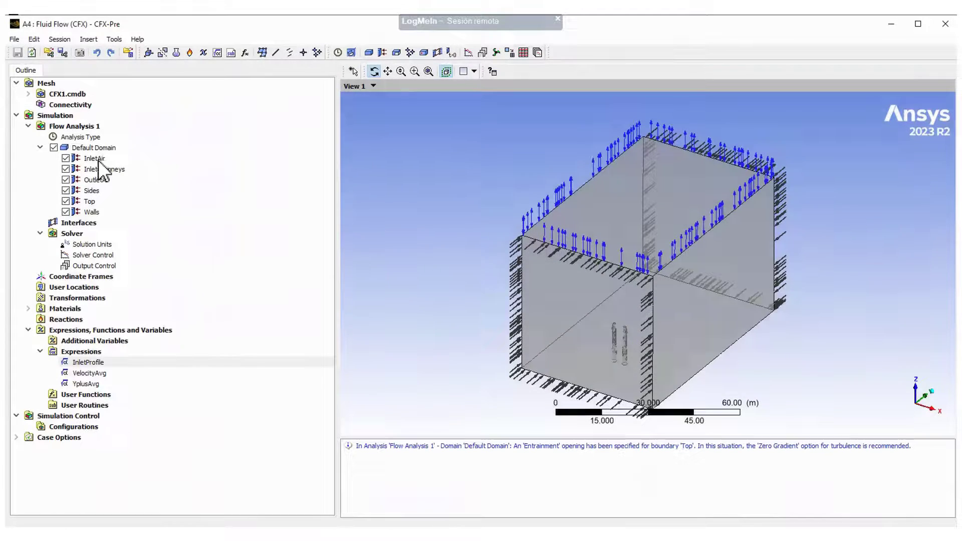
# Step: Review the InletAir boundary's basic settings and its flow, turbulence, heat transfer and H2O component details
pyautogui.click(92, 159)
pyautogui.doubleClick(91, 160)
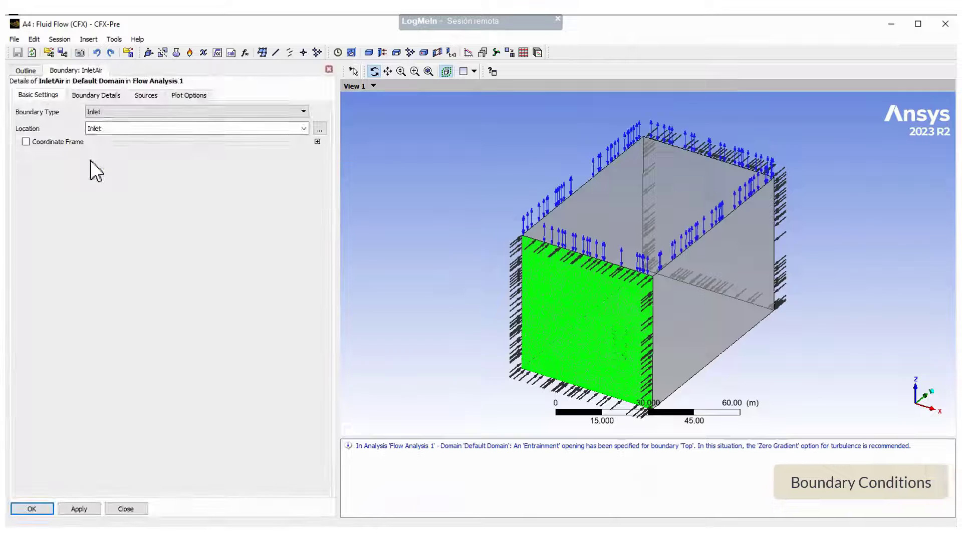
pyautogui.click(96, 94)
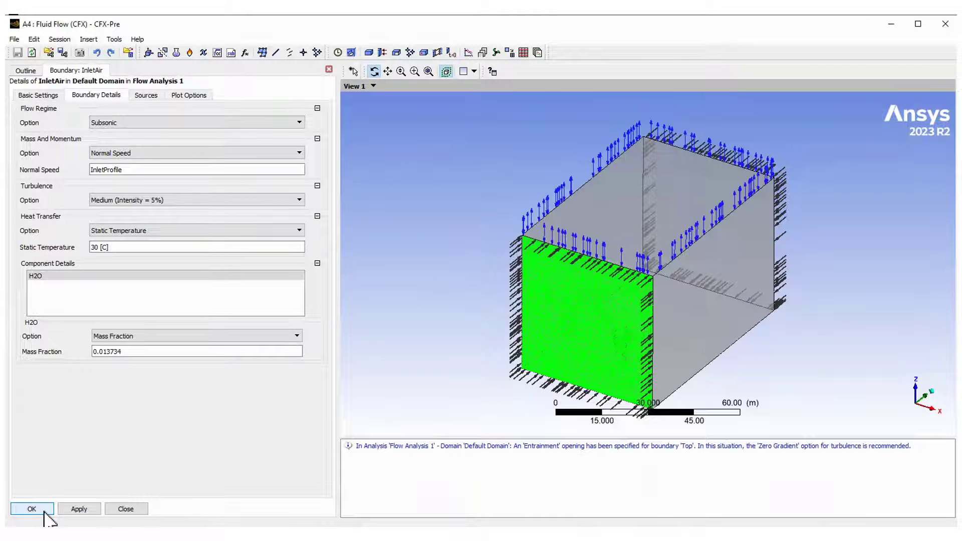
pyautogui.click(44, 510)
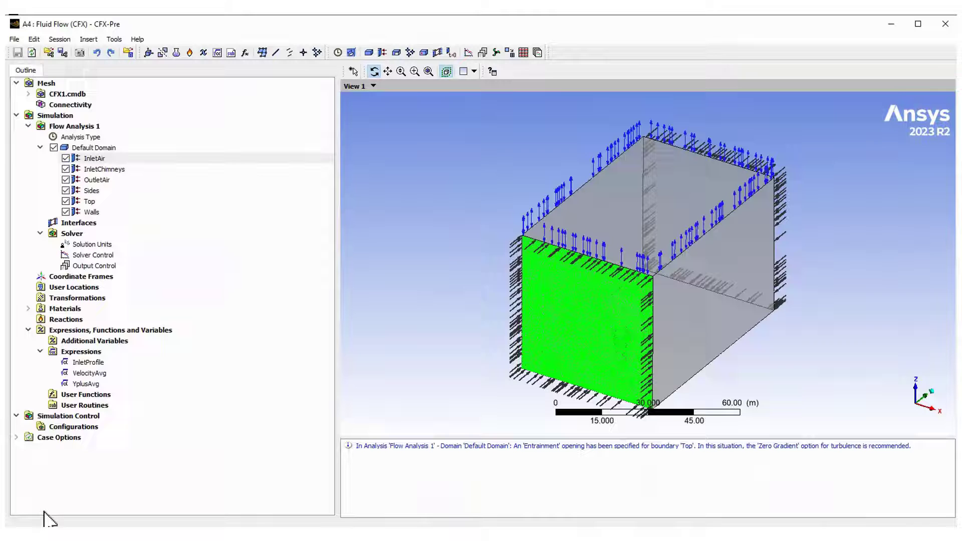
# Step: Locate the OutletAir and Top boundaries in the model, and review the InletChimneys boundary's location and boundary details
pyautogui.click(98, 182)
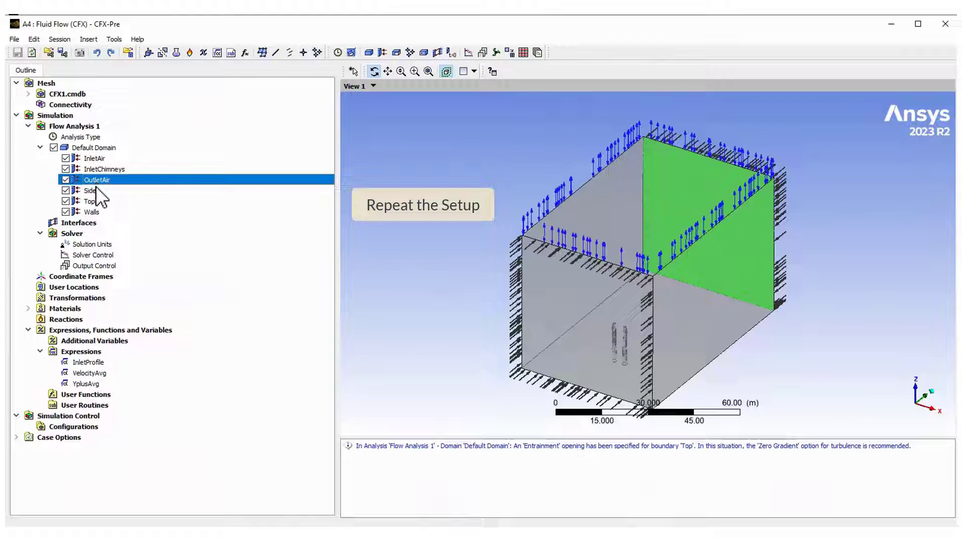
pyautogui.click(90, 201)
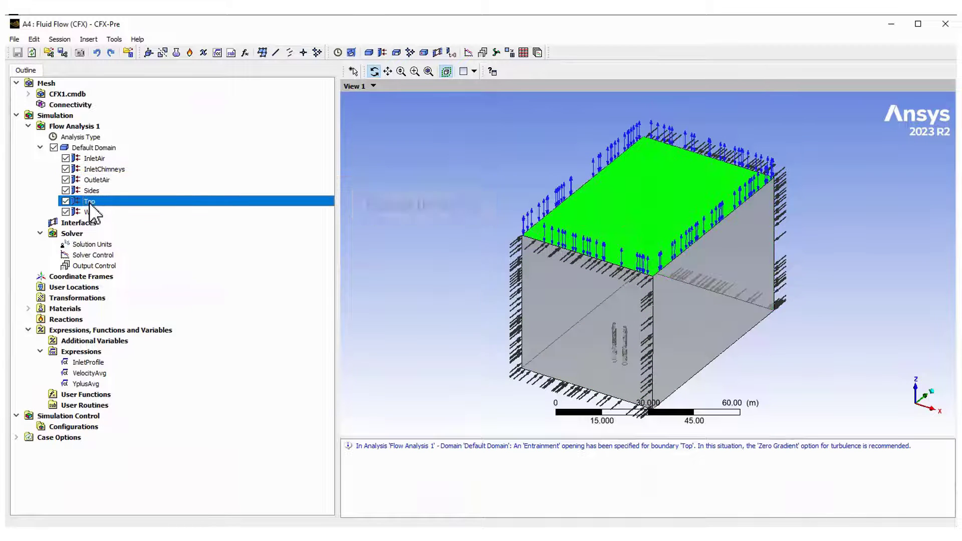
pyautogui.doubleClick(103, 168)
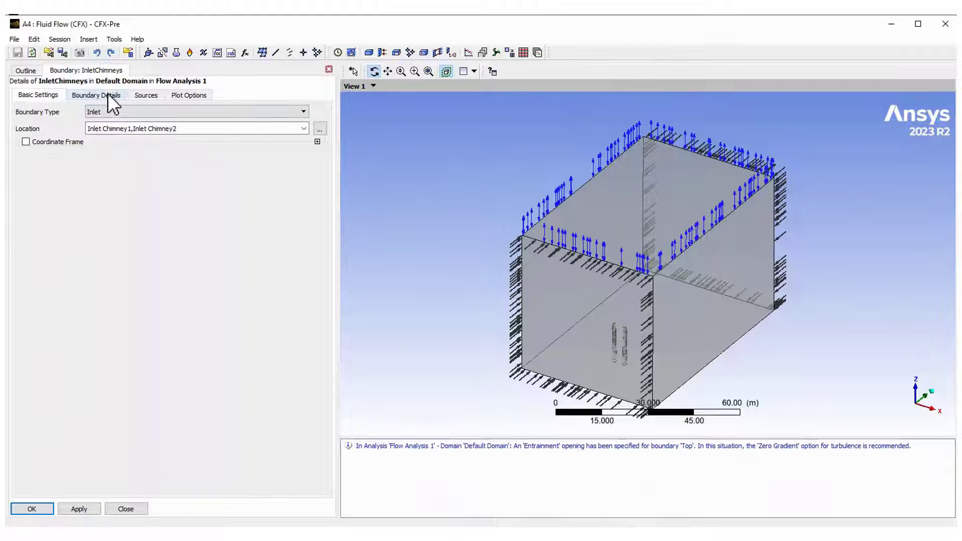
pyautogui.click(107, 94)
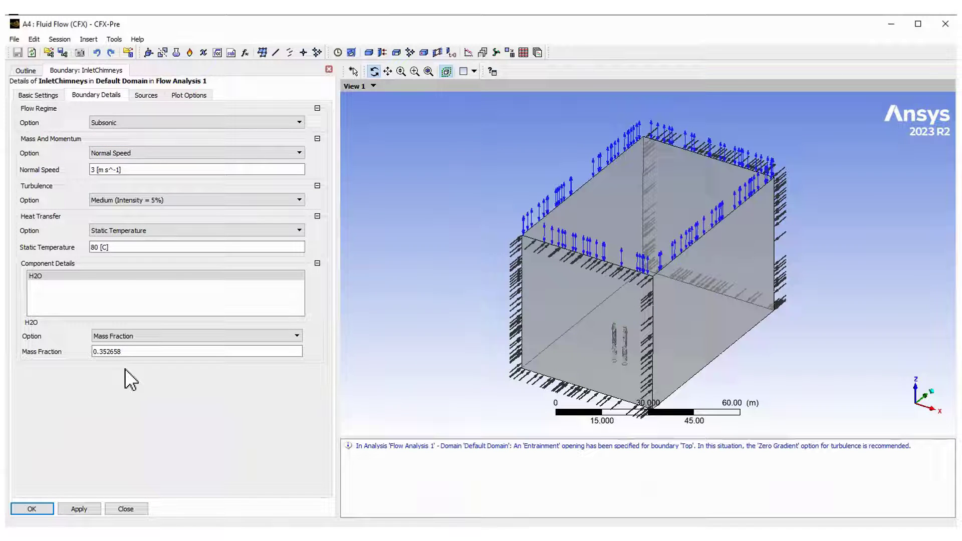
pyautogui.click(31, 508)
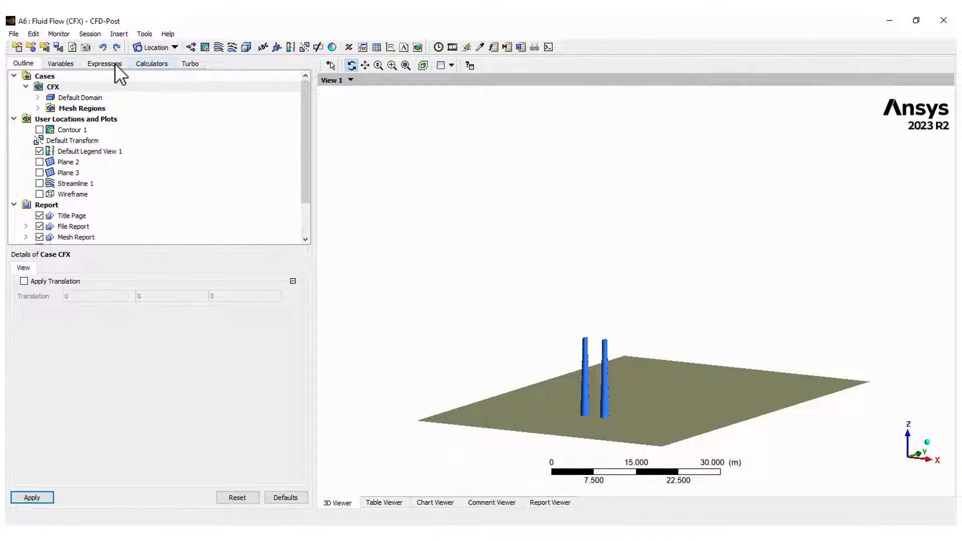
# Step: In CFD-Post, review the MixingRatio, PartialPressureWV, PsatWV and RH2 expressions that define the relative humidity
pyautogui.click(110, 65)
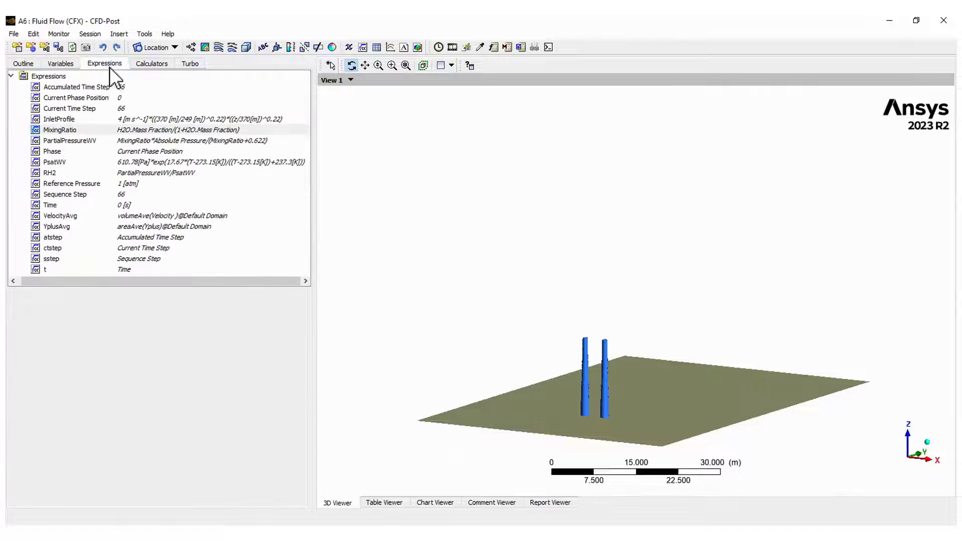
pyautogui.click(131, 130)
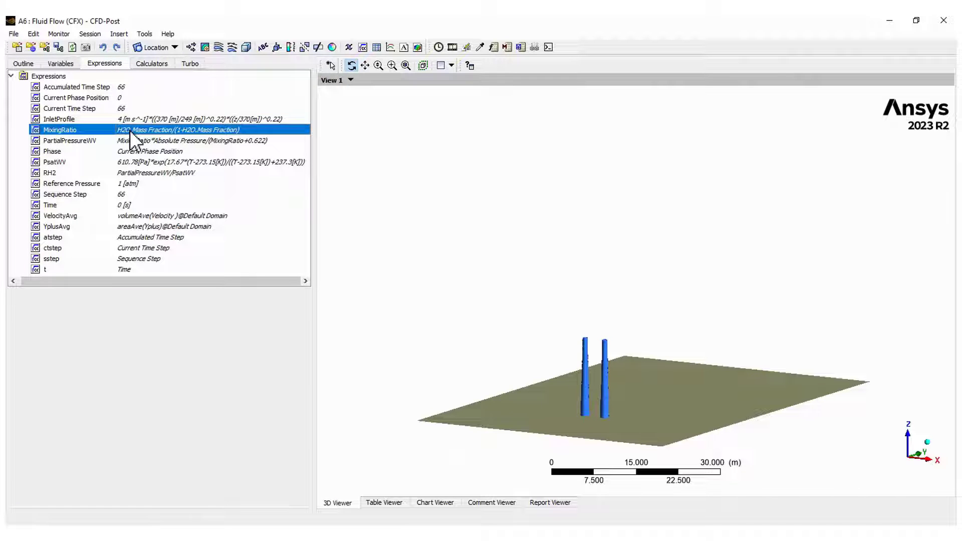
pyautogui.click(130, 142)
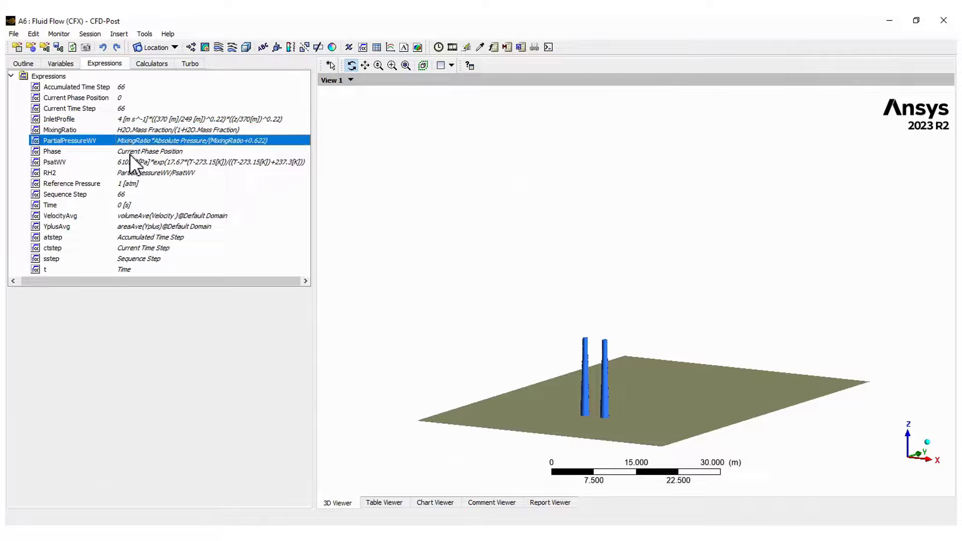
pyautogui.click(132, 162)
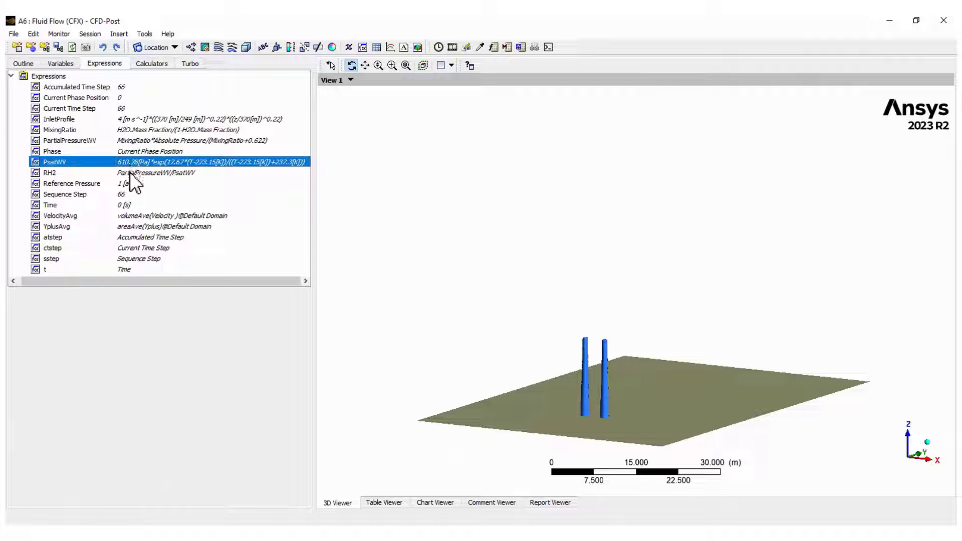
pyautogui.click(131, 173)
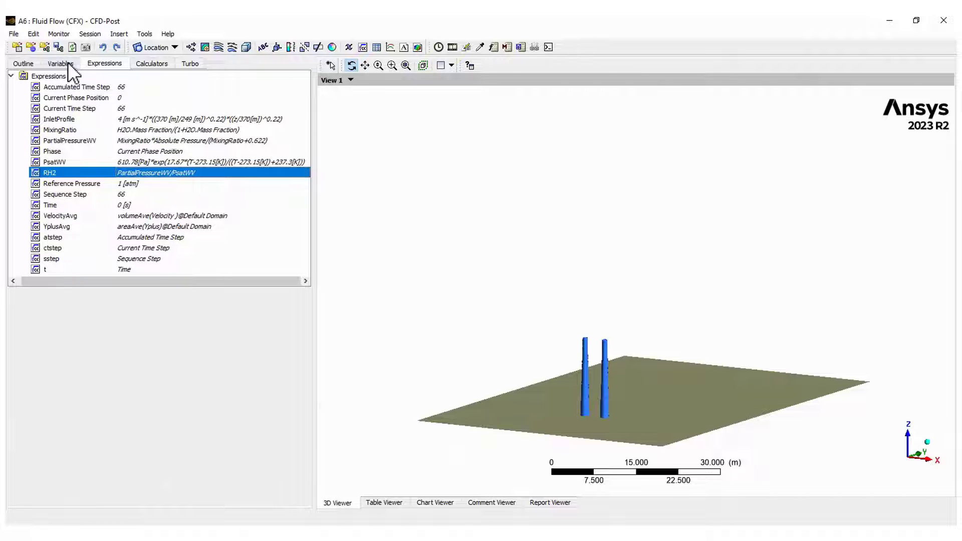
# Step: Show Plane 2 and Plane 3 in the 3D view to display relative humidity around the chimneys
pyautogui.click(23, 64)
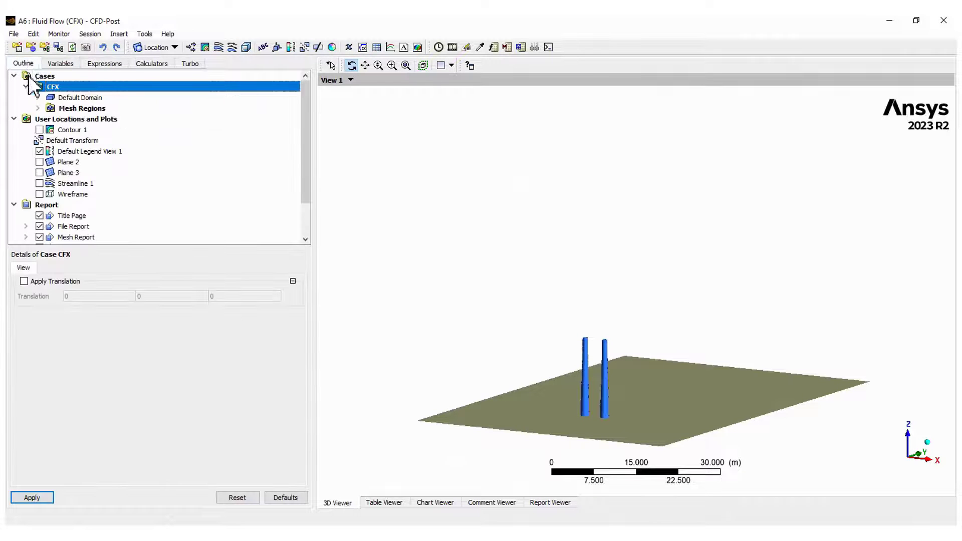
pyautogui.click(39, 162)
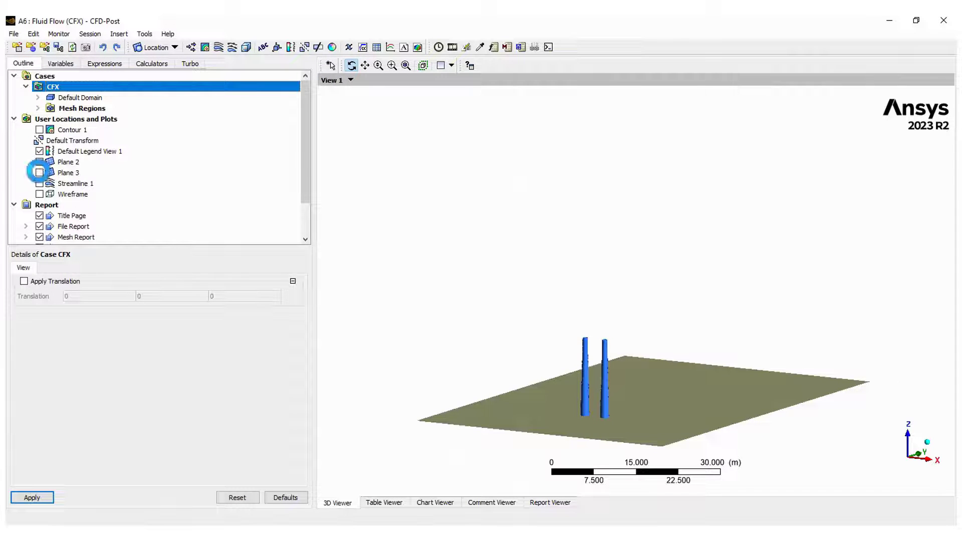
pyautogui.click(39, 172)
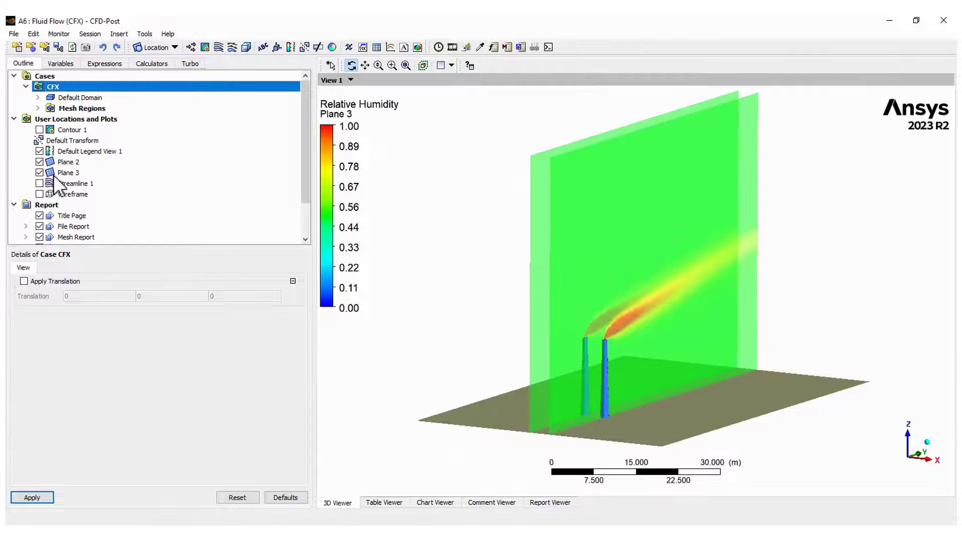